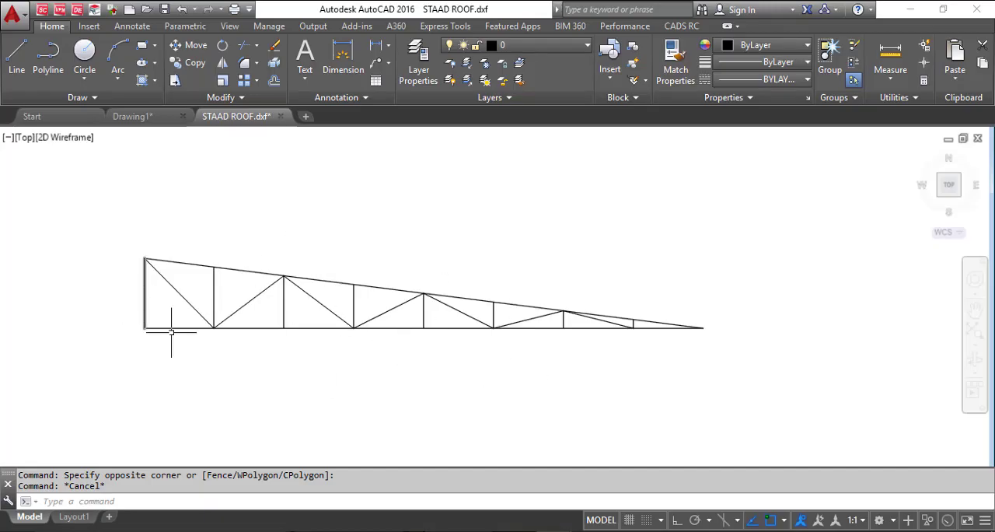
Examine the roof truss drawing by selecting its end post, bottom chord, top chord and first diagonal, and clear the selection
scroll(121, 307, up, 2)
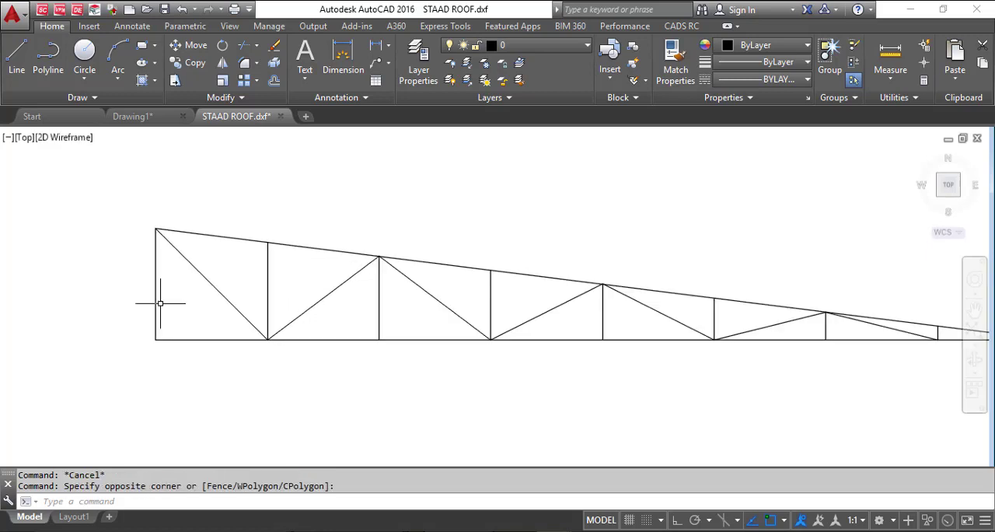
click(156, 280)
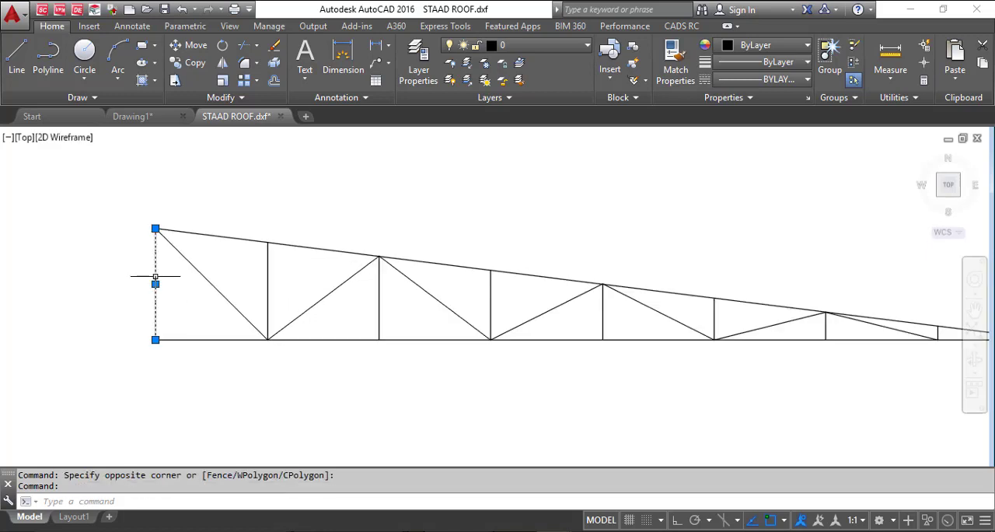
click(177, 339)
click(216, 235)
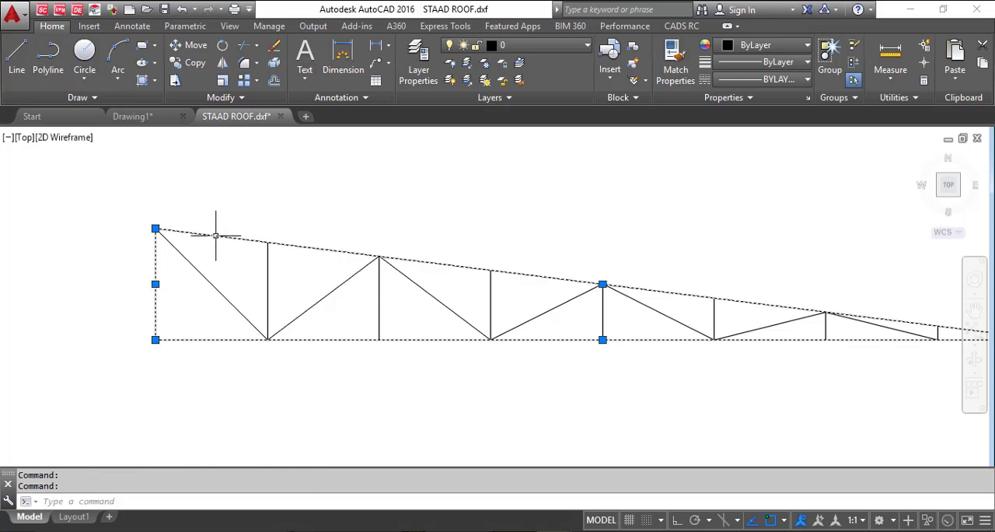
click(217, 286)
key(Escape)
scroll(93, 238, down, 1)
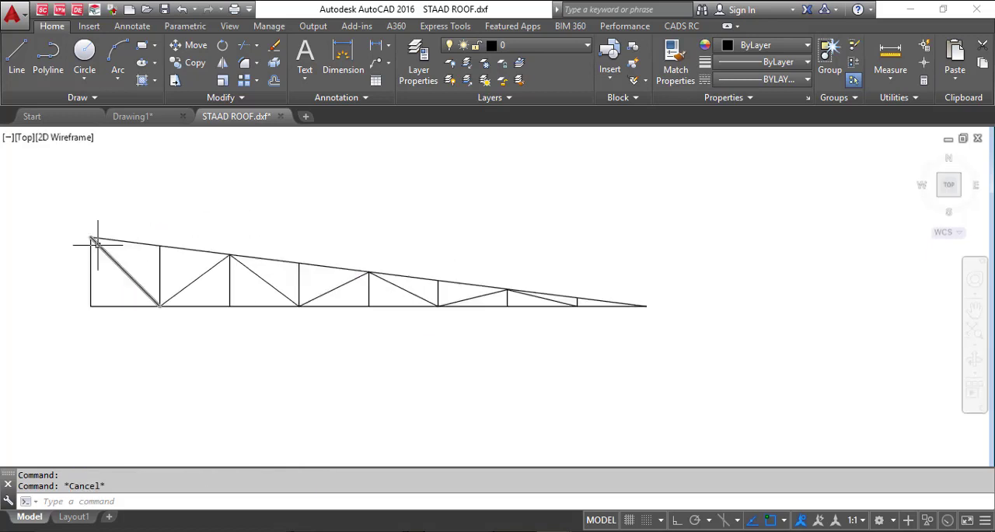
scroll(85, 229, up, 1)
scroll(64, 213, down, 1)
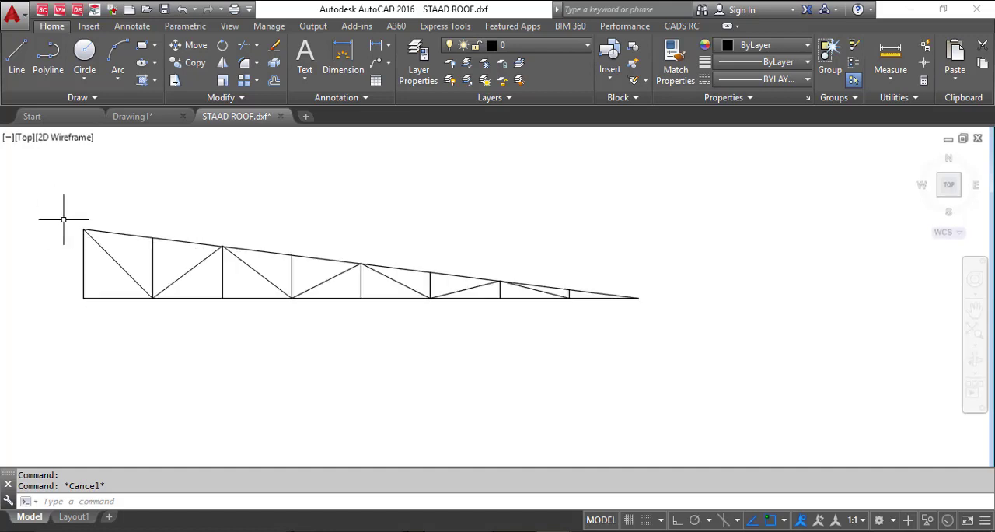
scroll(101, 218, up, 2)
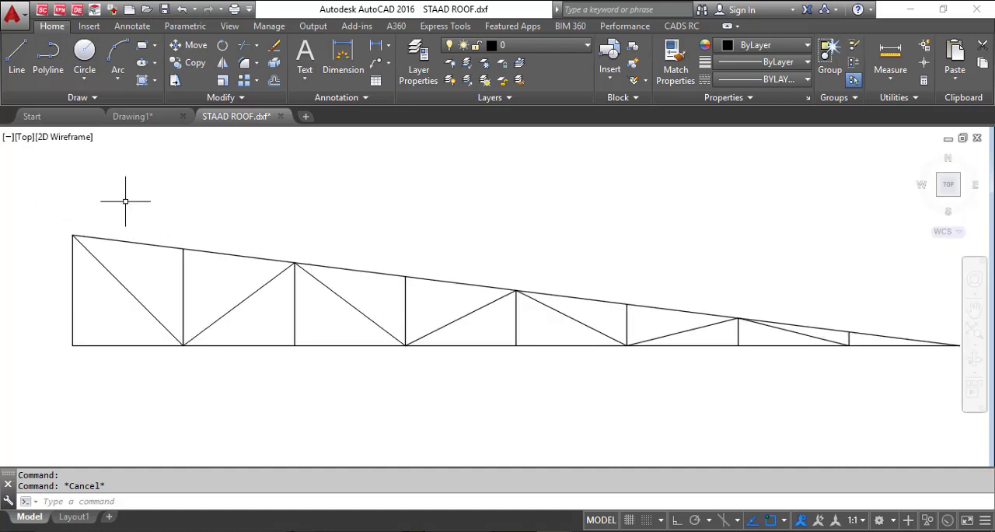
Try to save the truss drawing as STAAD ROOF.dxf in the AutoCAD 2013 DXF format
click(14, 27)
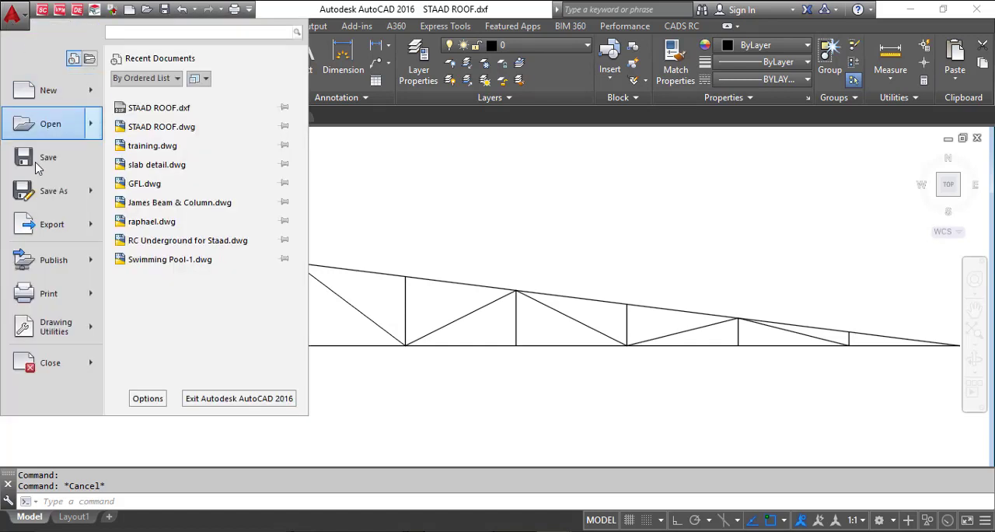
click(83, 202)
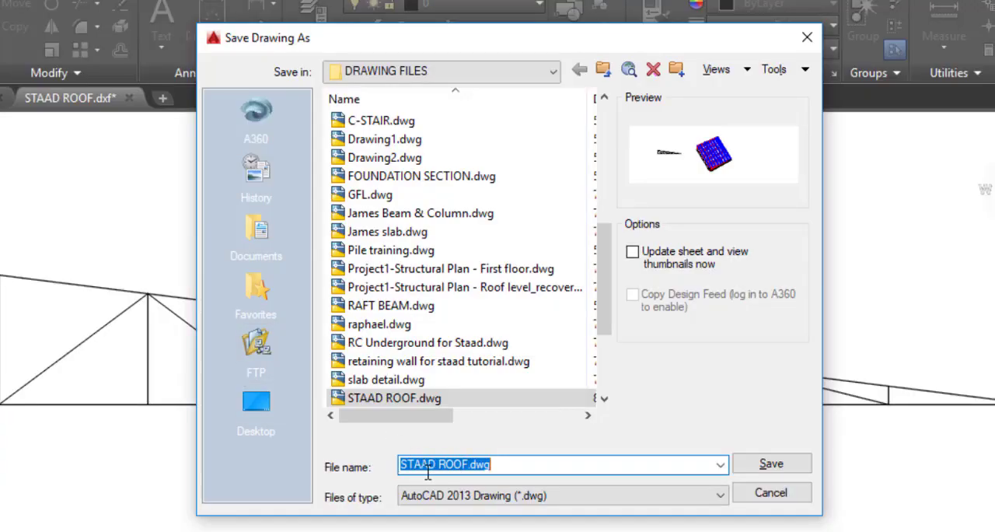
click(659, 496)
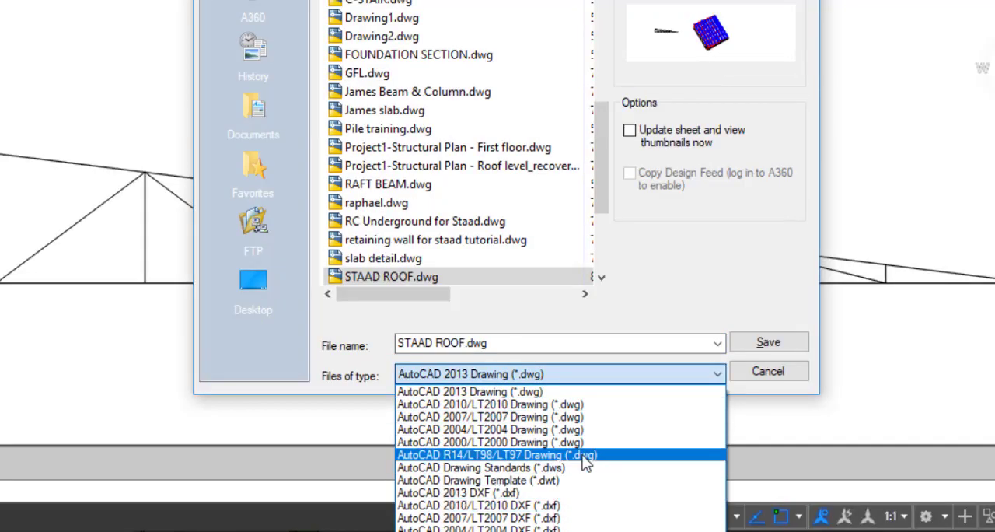
click(704, 373)
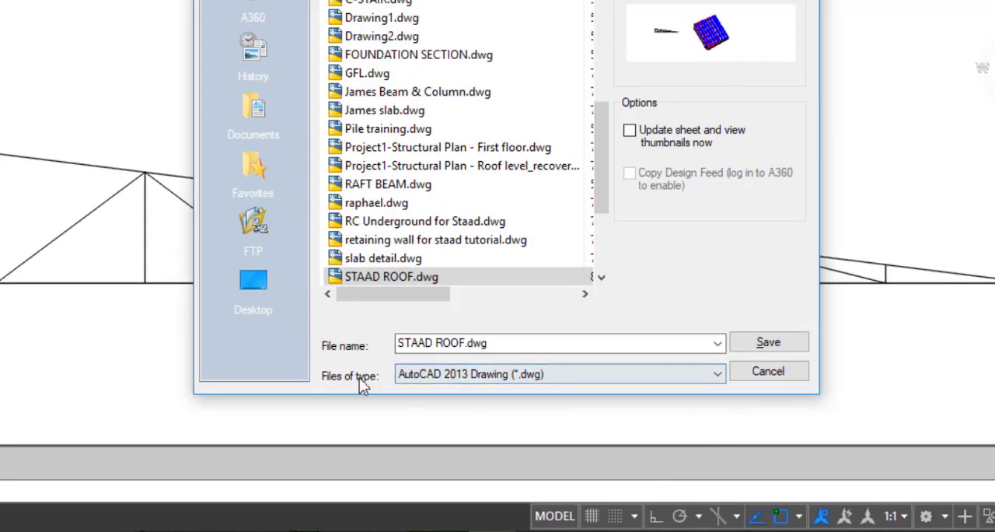
click(528, 373)
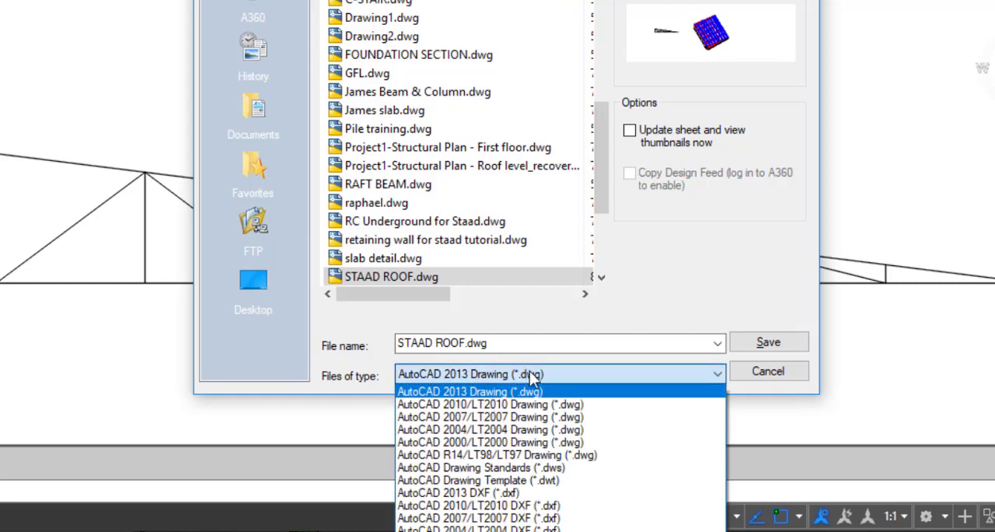
click(522, 495)
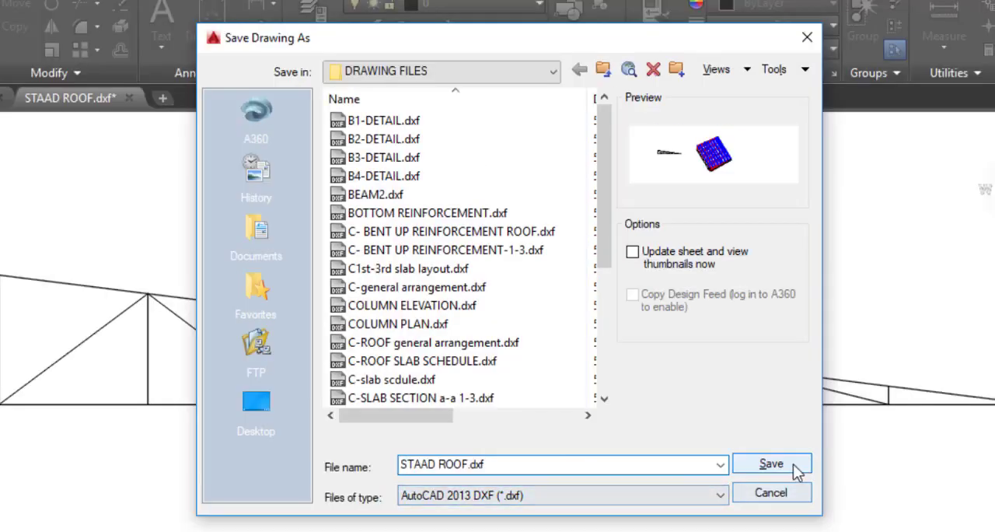
click(797, 470)
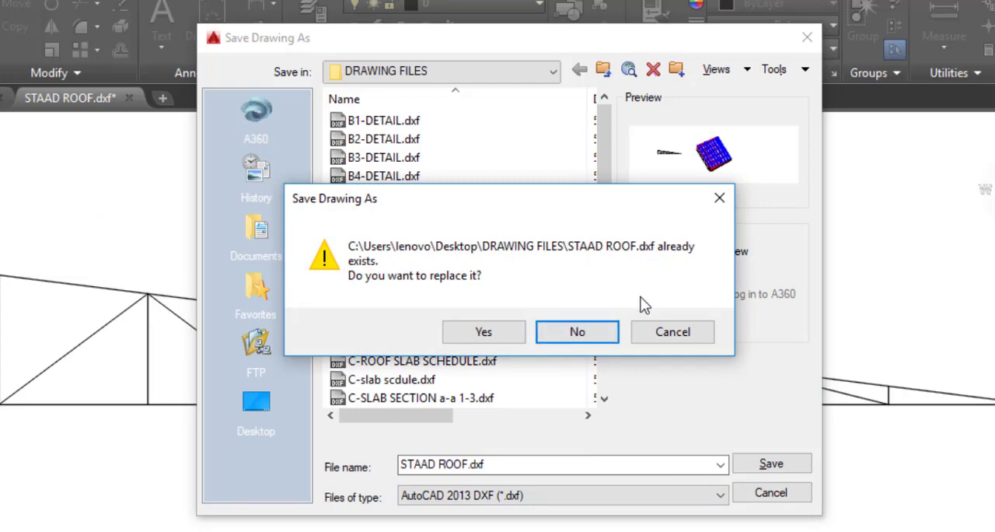
click(718, 197)
key(Escape)
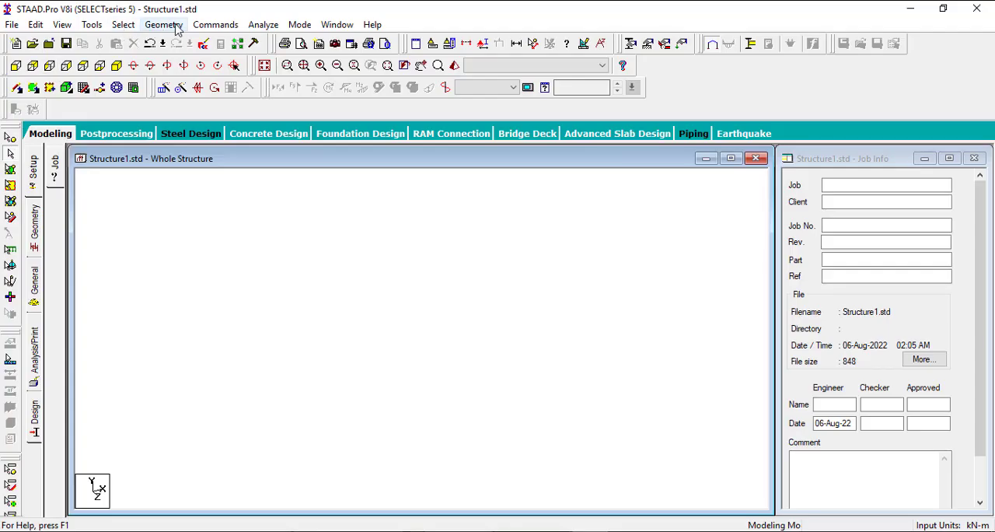
Switch to STAAD.Pro, run the Structure Wizard and set its model type to Import CAD Models
click(163, 25)
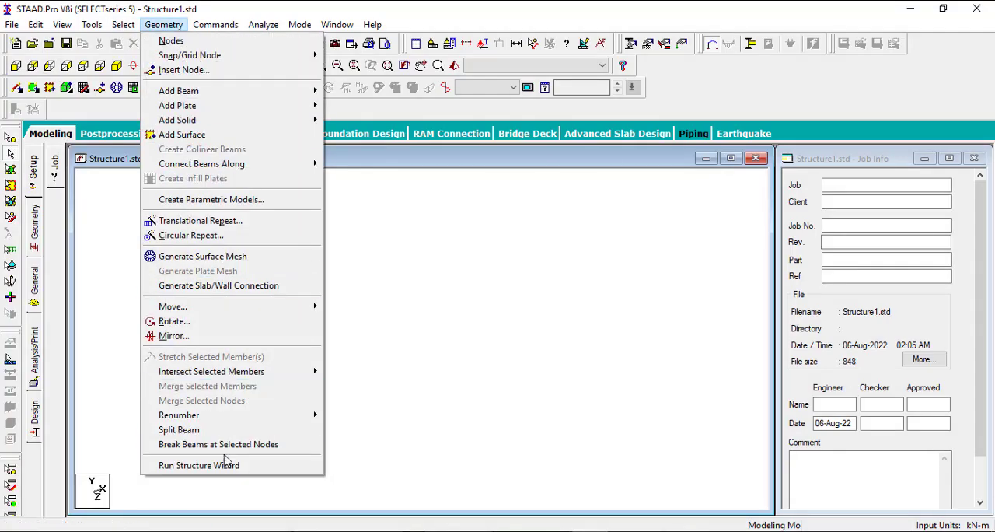
click(199, 465)
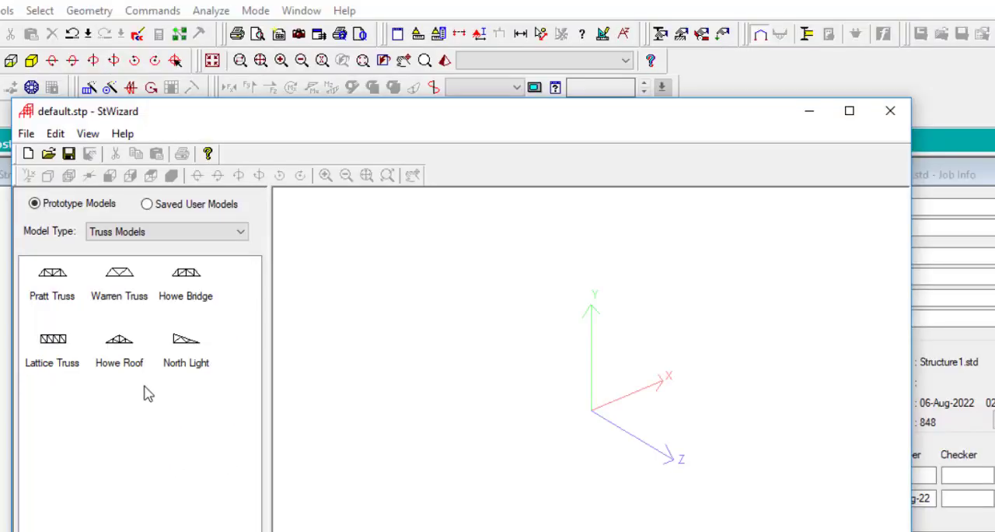
click(165, 237)
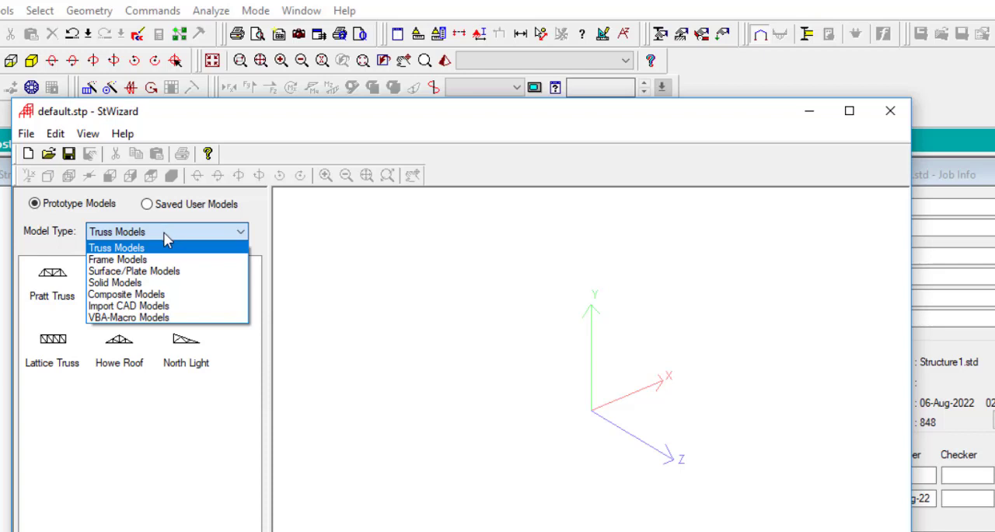
click(153, 309)
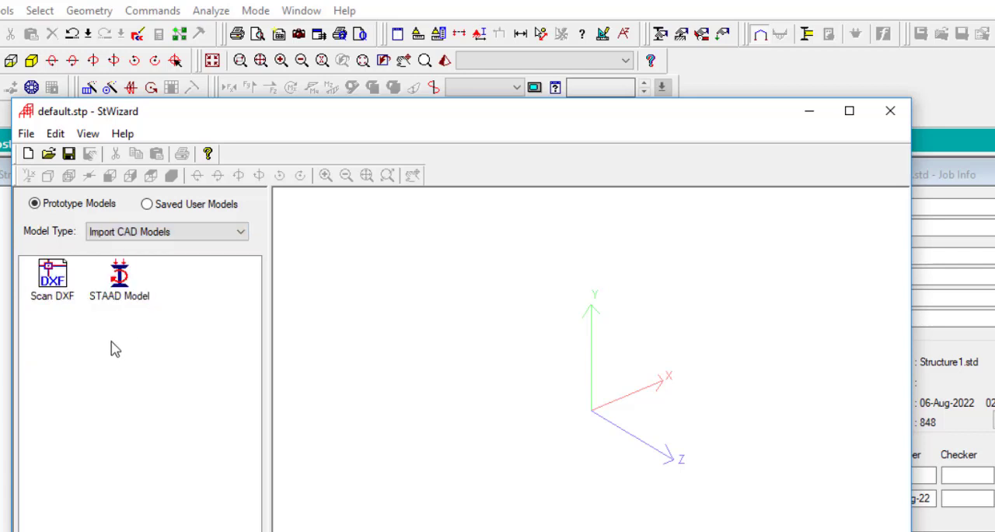
Scan STAAD ROOF.dxf from the DRAWING FILES folder into the Structure Wizard as a DXF import
click(51, 286)
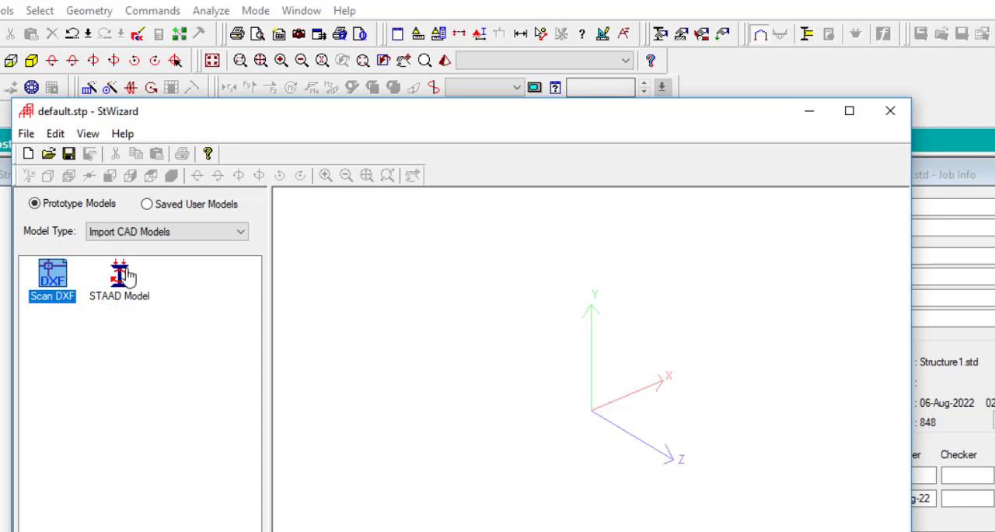
double_click(52, 280)
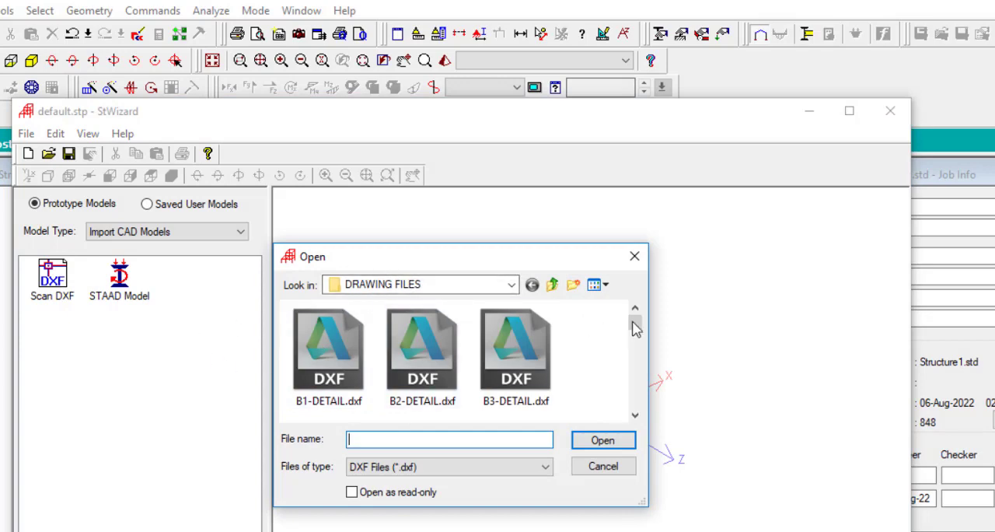
mouse_move(635, 324)
mouse_down()
mouse_move(638, 378)
mouse_move(629, 289)
mouse_up()
click(513, 285)
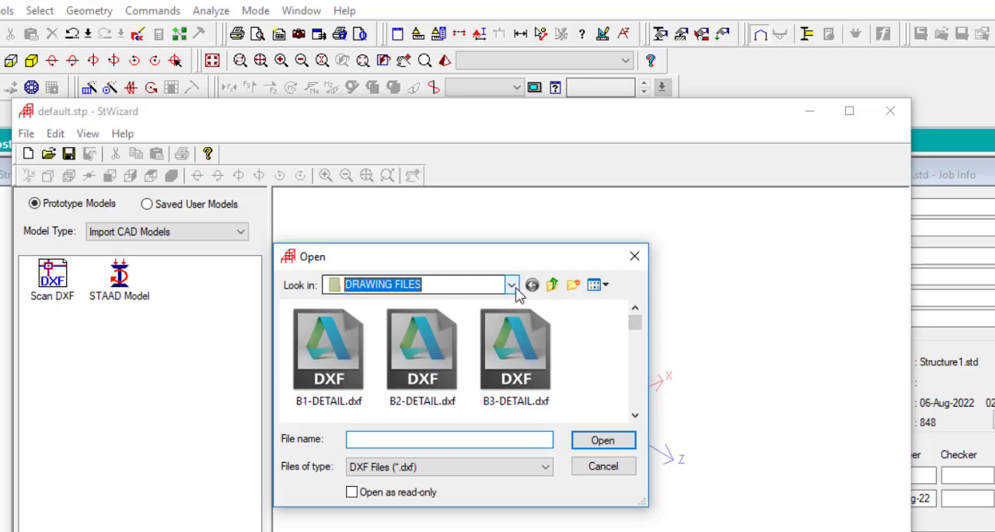
click(489, 286)
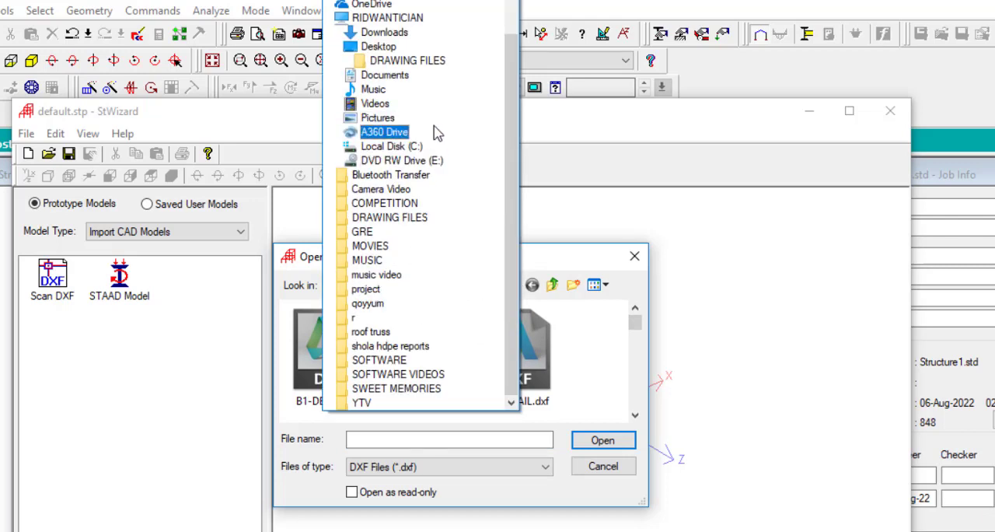
click(546, 259)
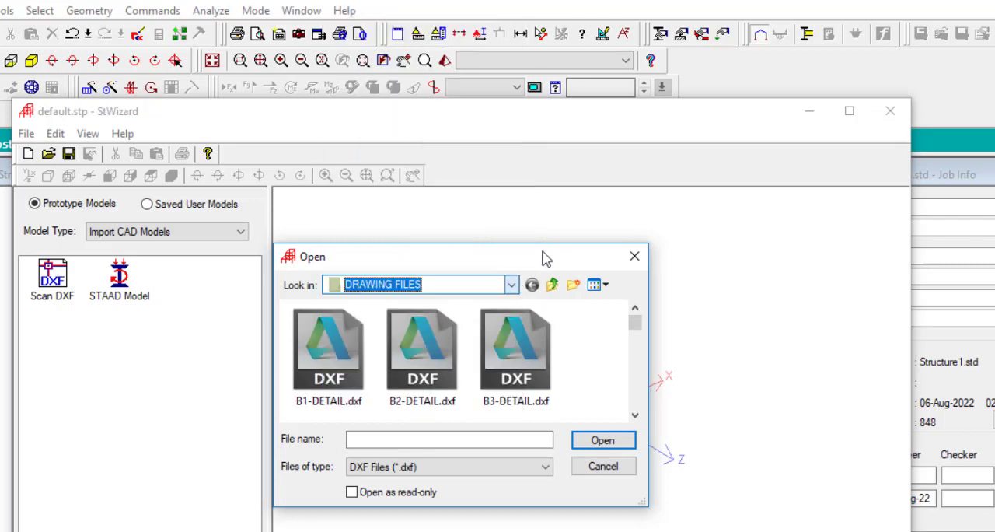
click(635, 416)
click(635, 416)
click(635, 416)
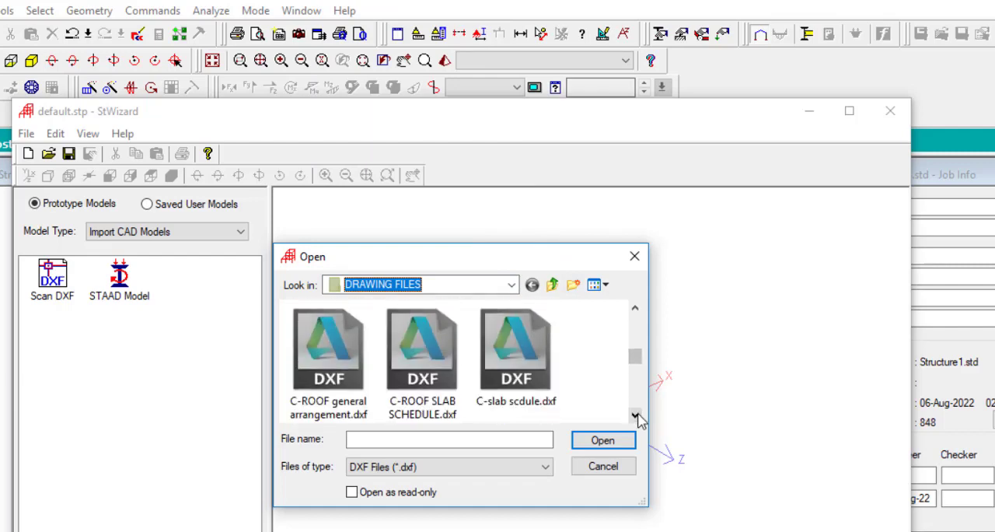
click(635, 416)
click(635, 416)
click(635, 416)
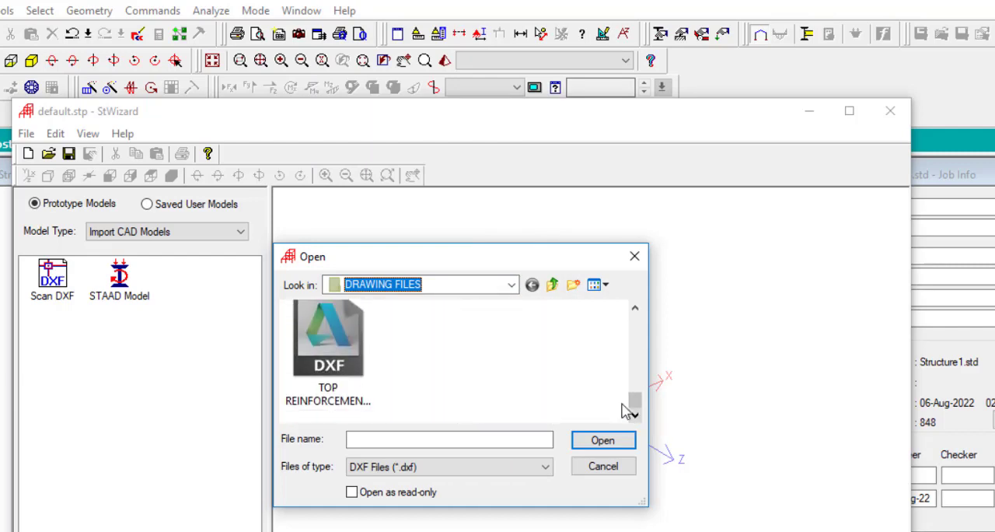
click(635, 308)
click(635, 308)
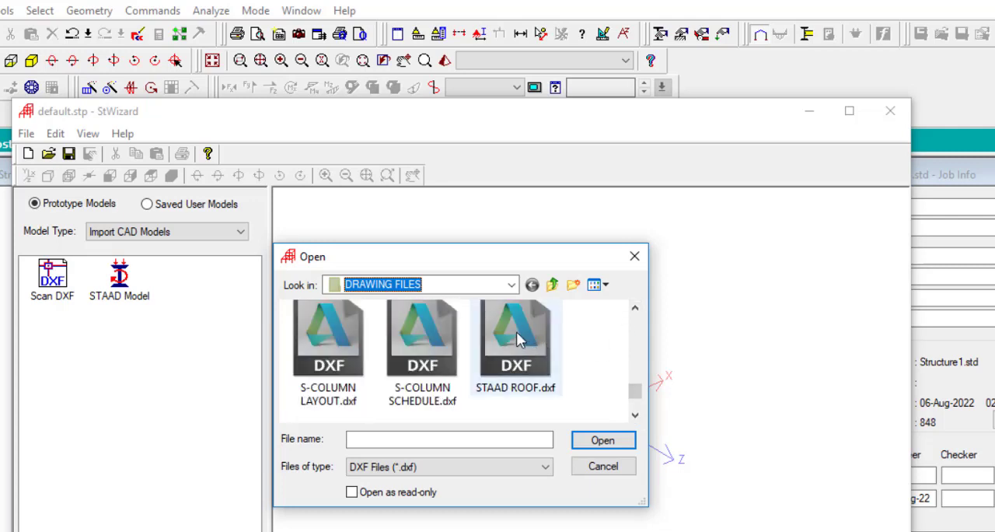
click(635, 307)
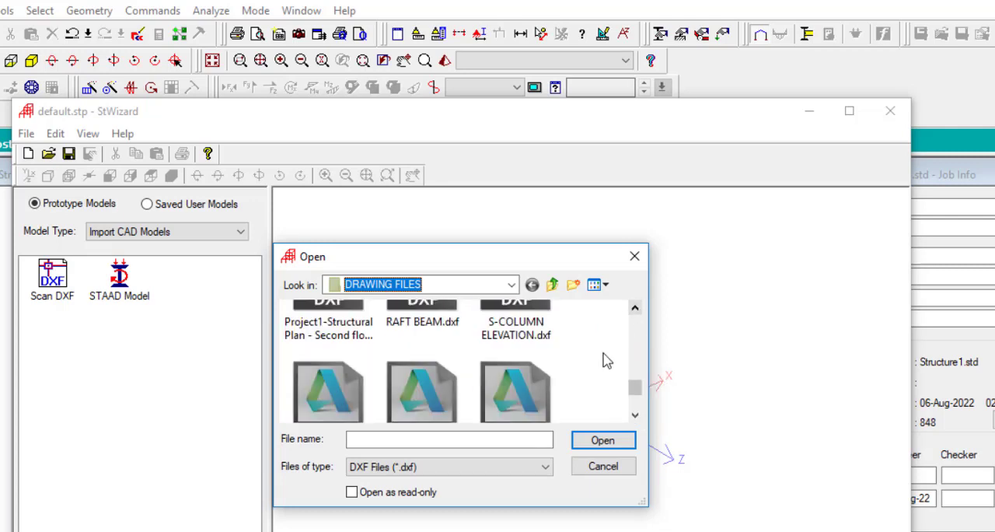
click(635, 416)
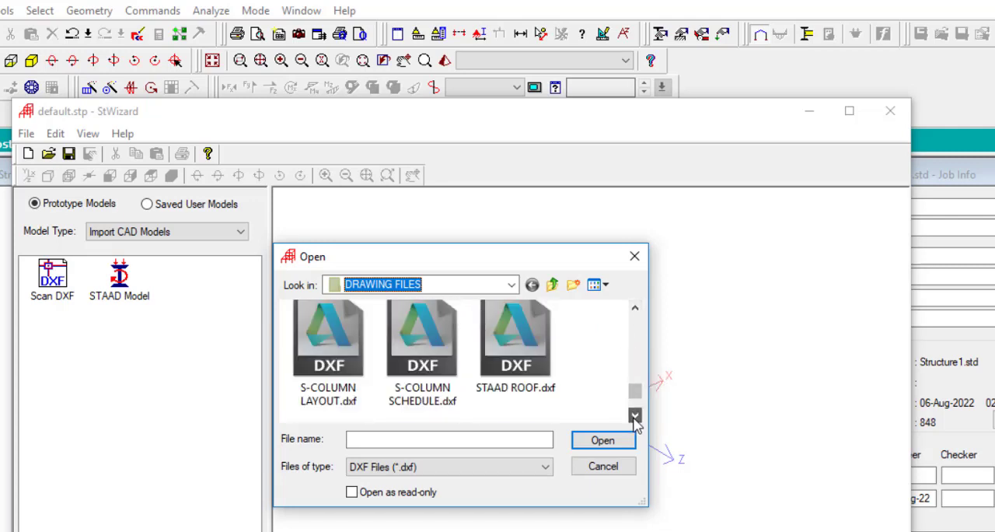
click(516, 346)
click(598, 442)
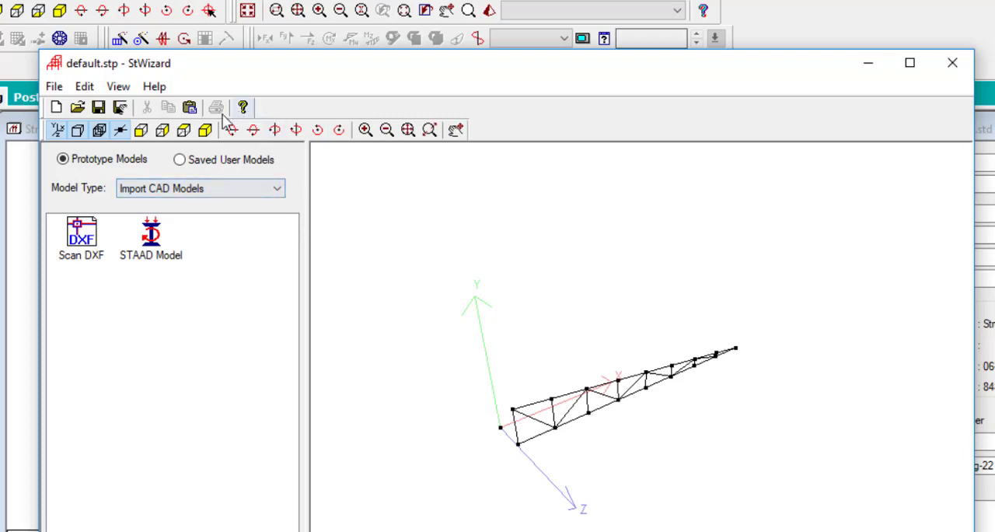
Transfer the imported truss prototype into STAAD.Pro, placing it at X 0, Y 0 and Z 0 m
click(954, 71)
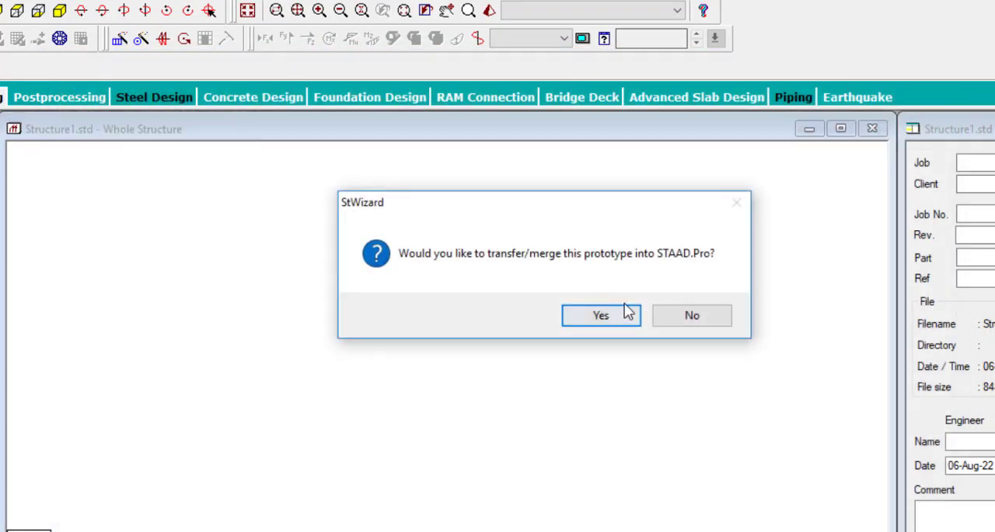
click(573, 315)
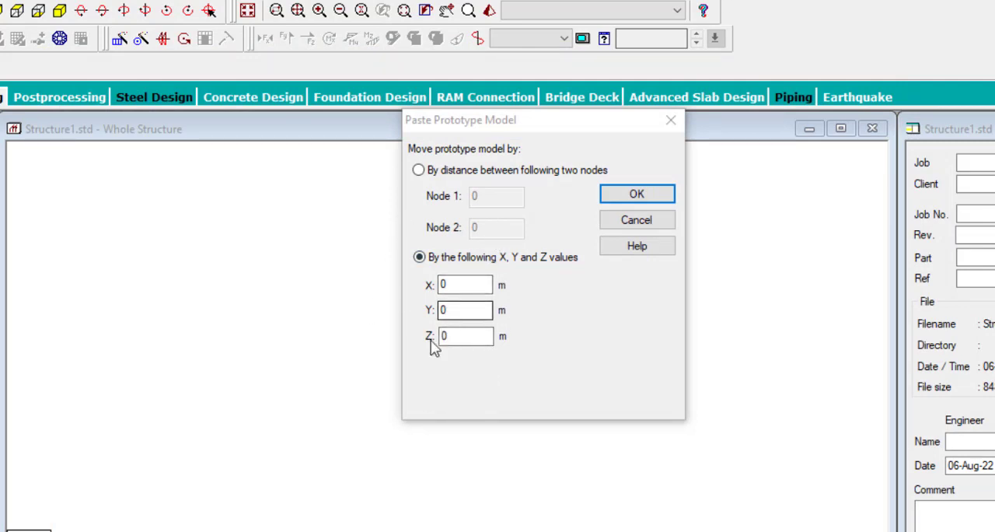
click(636, 195)
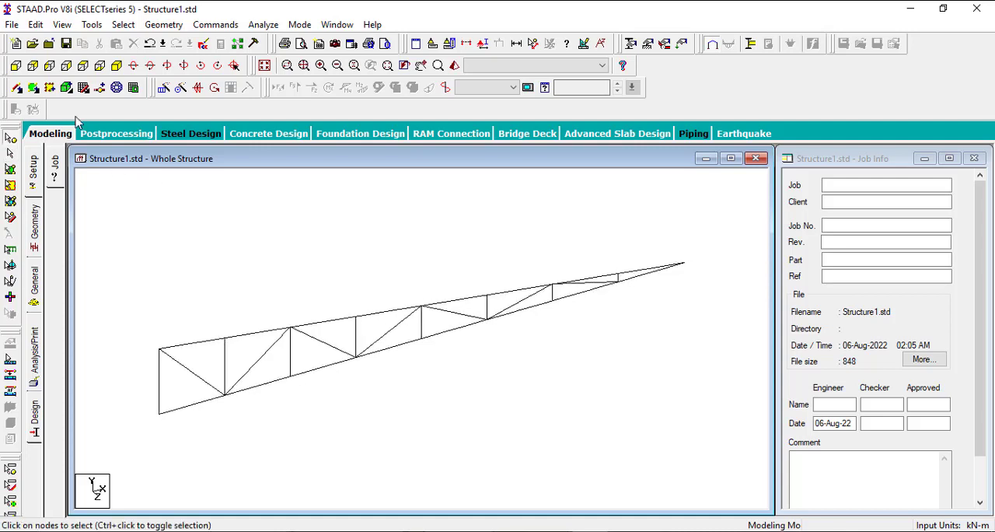
View the truss from the front and display the member dimensions for the whole view
click(16, 67)
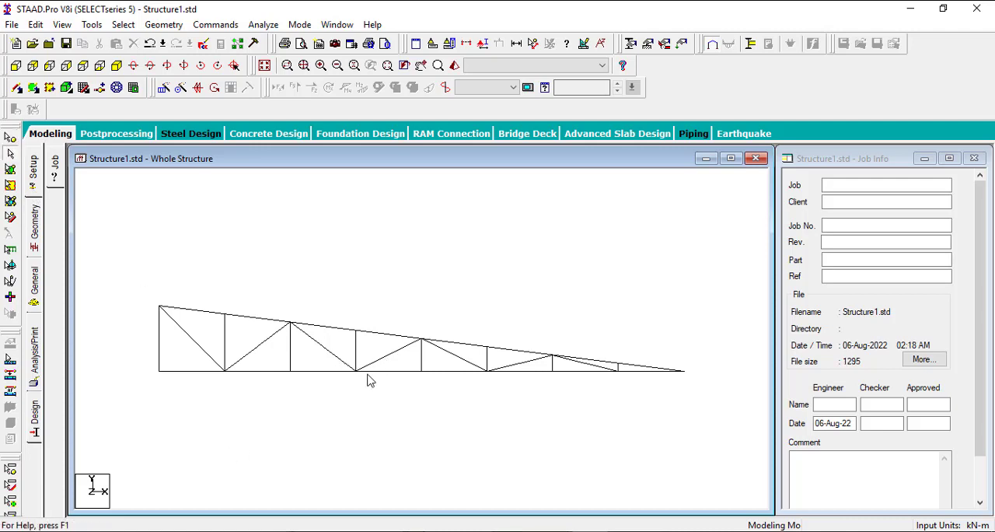
click(514, 44)
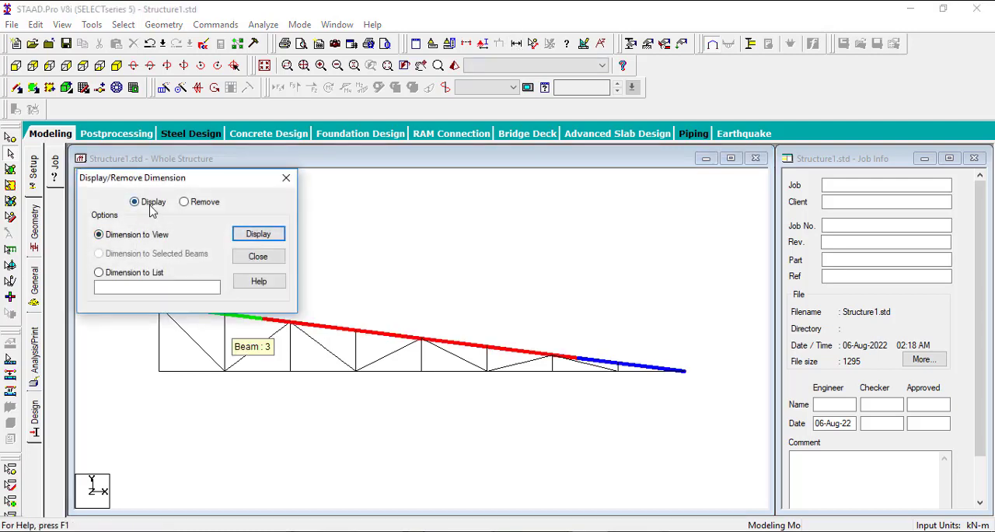
click(244, 233)
click(333, 218)
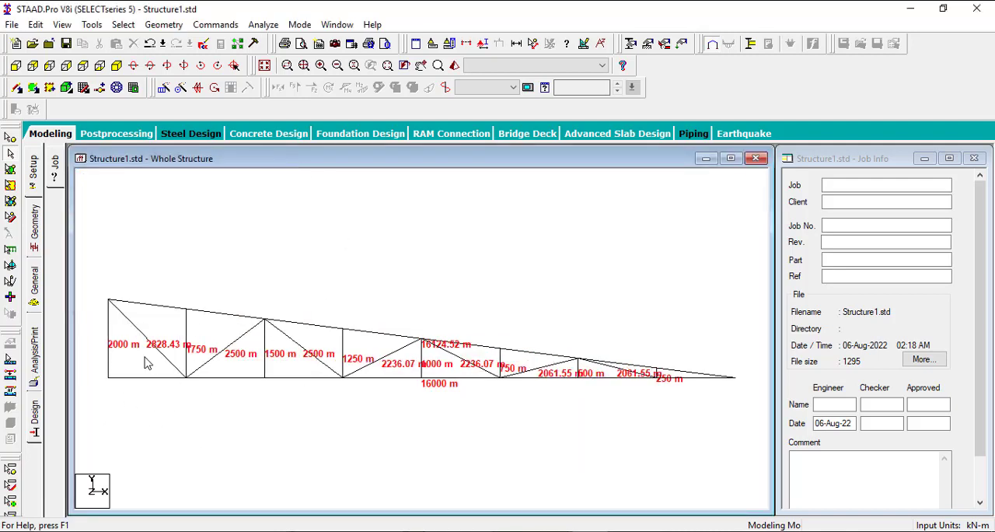
click(433, 45)
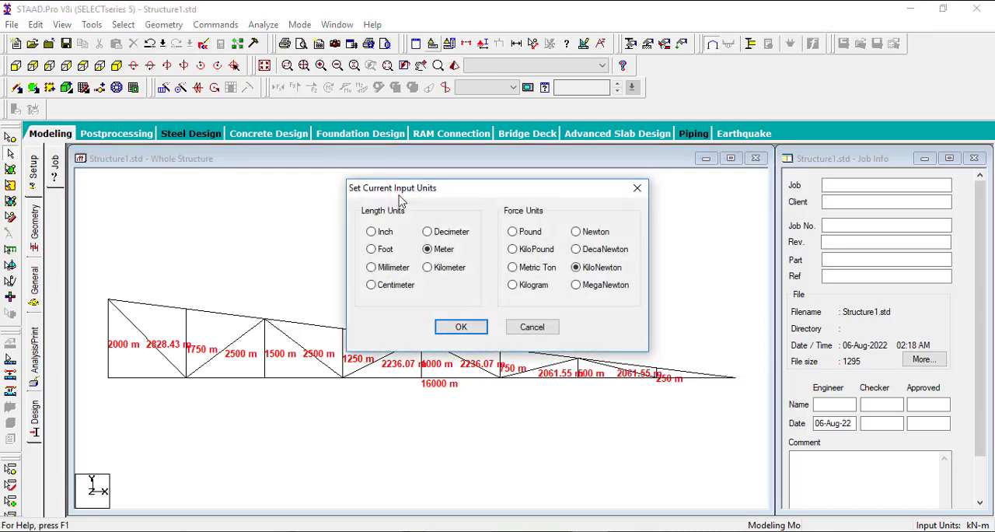
click(385, 235)
click(391, 269)
click(637, 188)
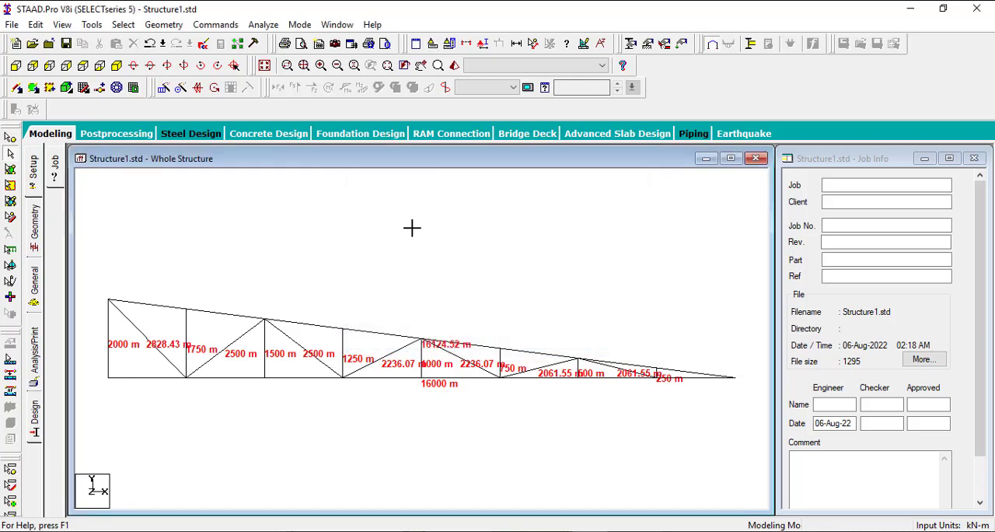
scroll(334, 299, down, 4)
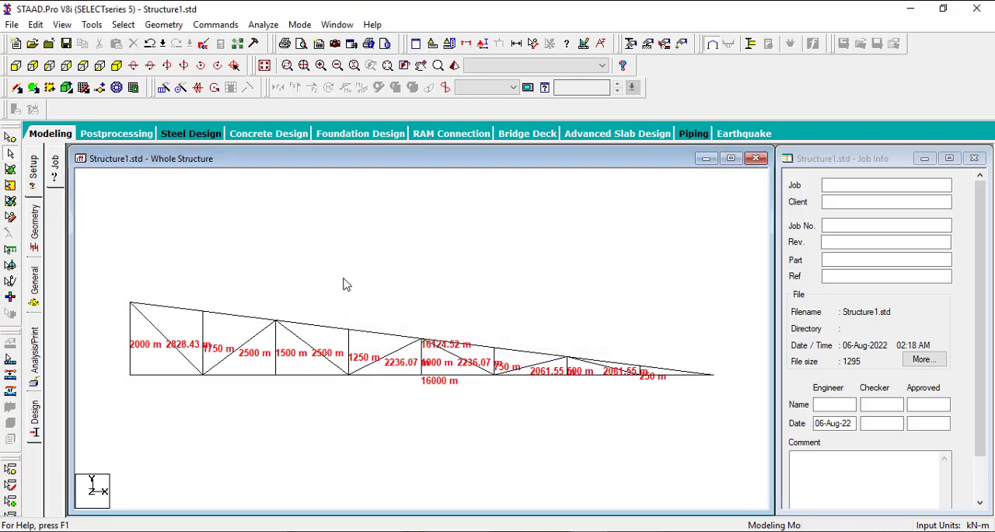
scroll(349, 271, up, 3)
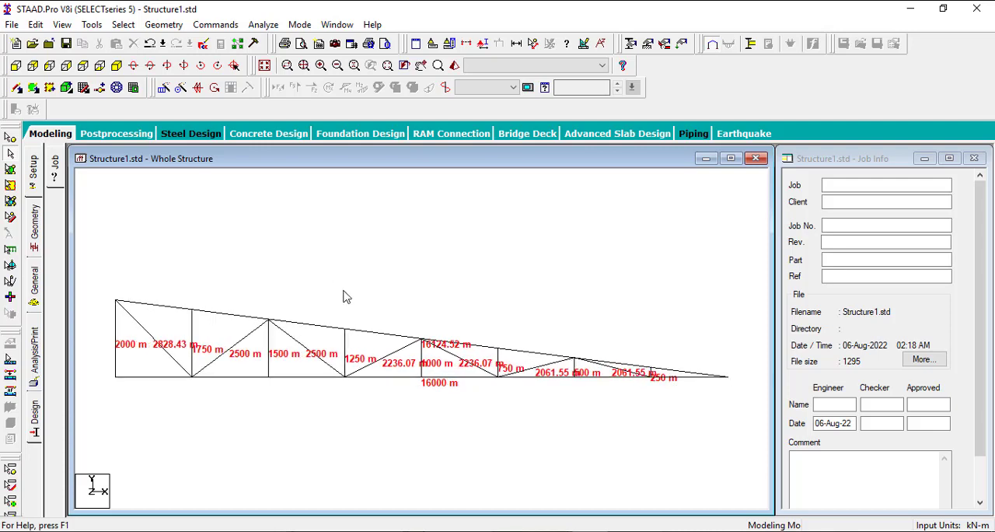
scroll(426, 323, down, 1)
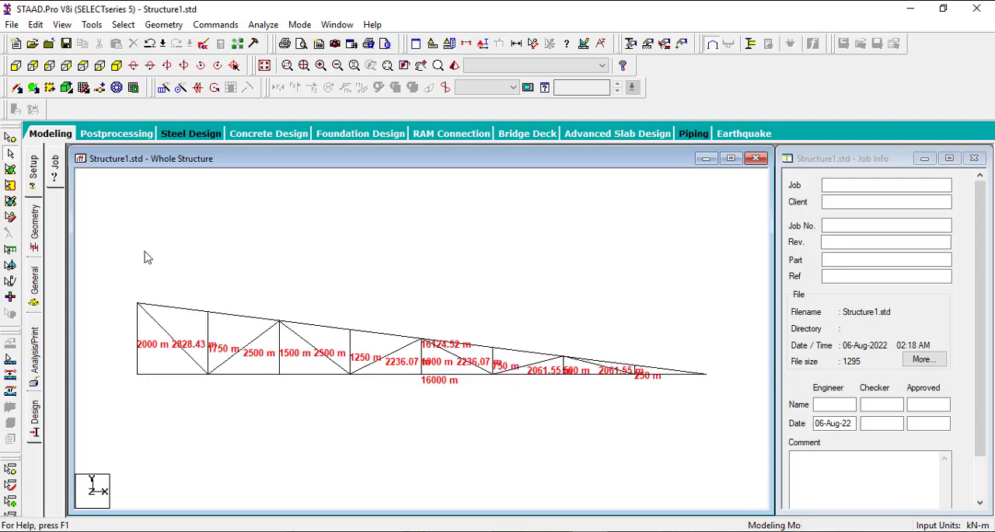